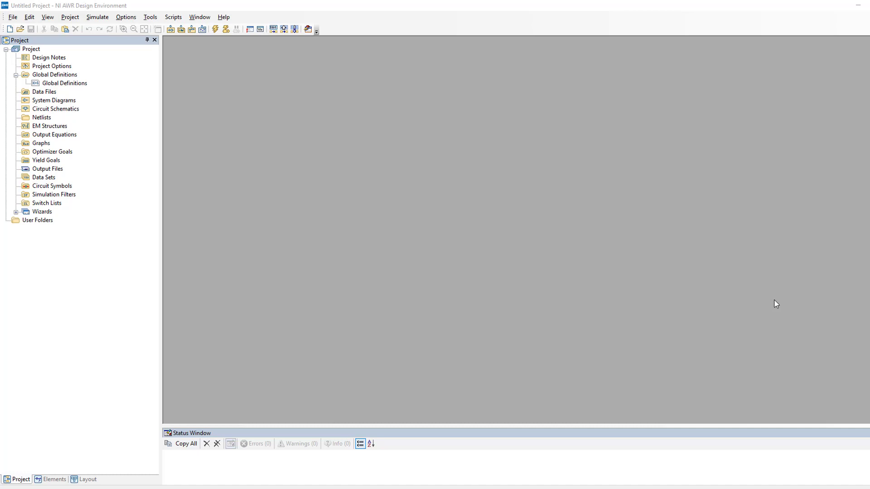
Create a new schematic named 'Dep voltage source' under Circuit Schematics.
{"action": "right_click", "coordinate": [67, 109]}
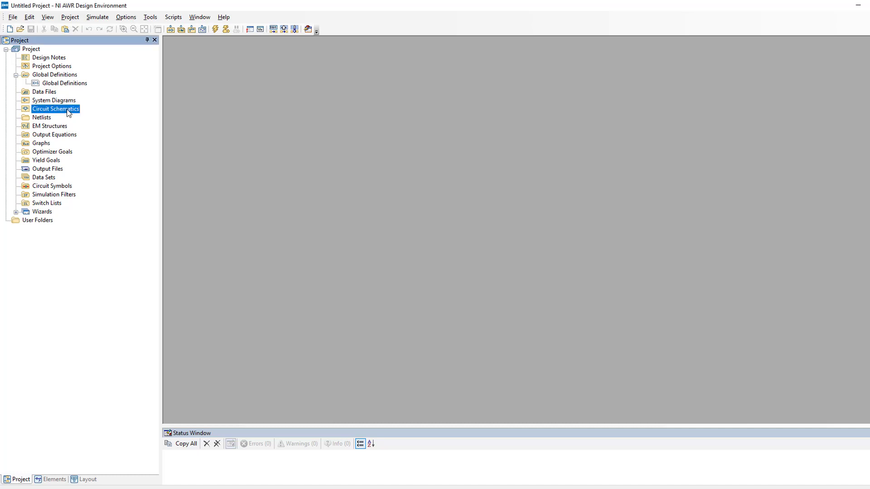
{"action": "left_click", "coordinate": [94, 127]}
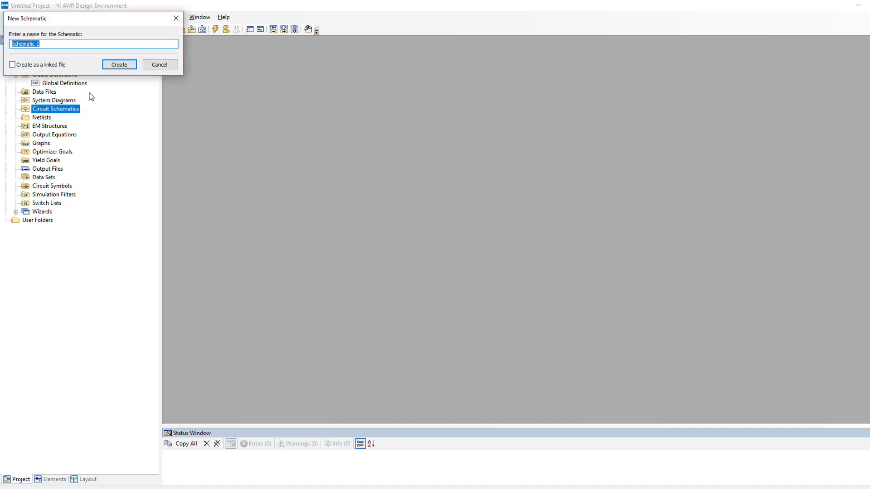
{"action": "type", "text": "Dep voltage source"}
{"action": "key", "text": "Return"}
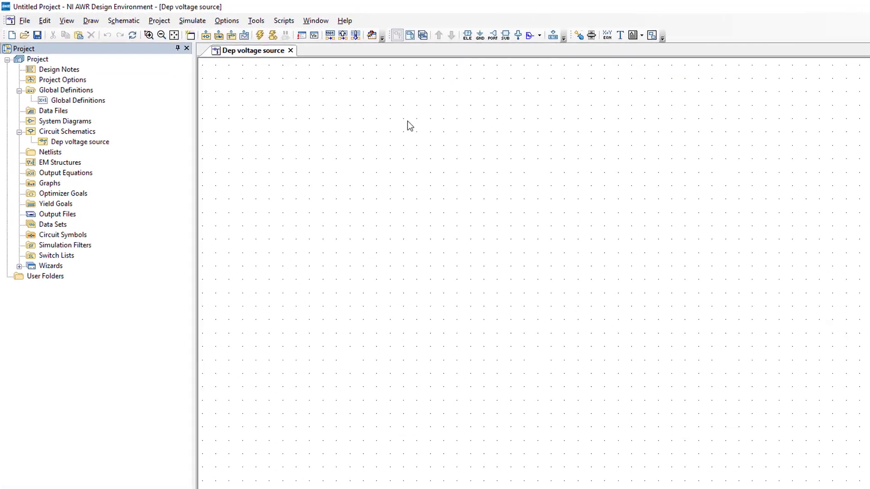
{"action": "key", "text": "ctrl+l"}
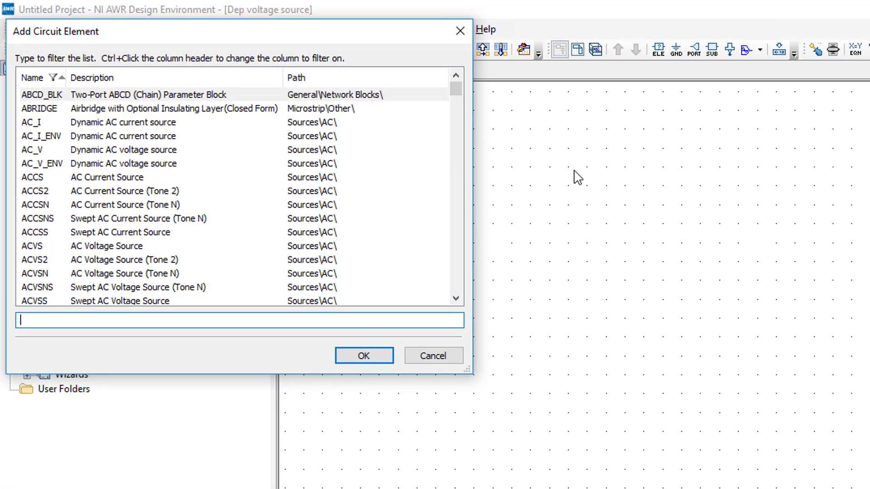
Filter the element list for 'vcvs' and pick VCVS2 to place on the schematic.
{"action": "type", "text": "vcvs"}
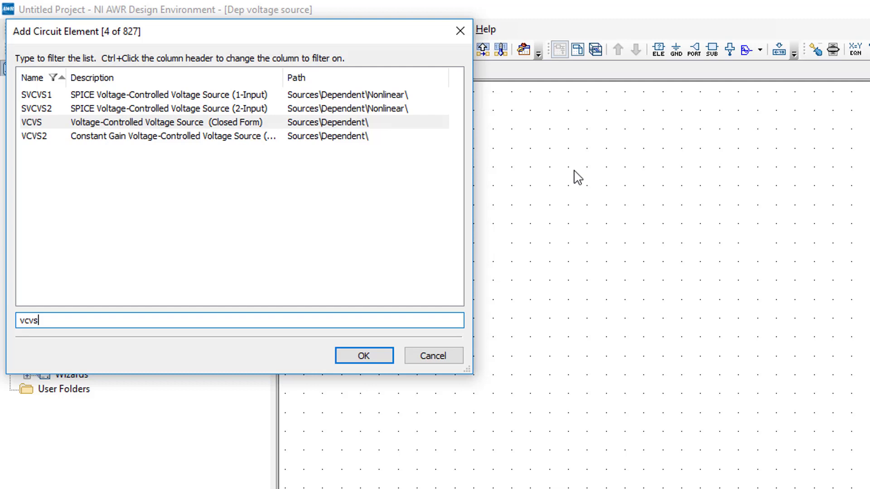
{"action": "double_click", "coordinate": [47, 144]}
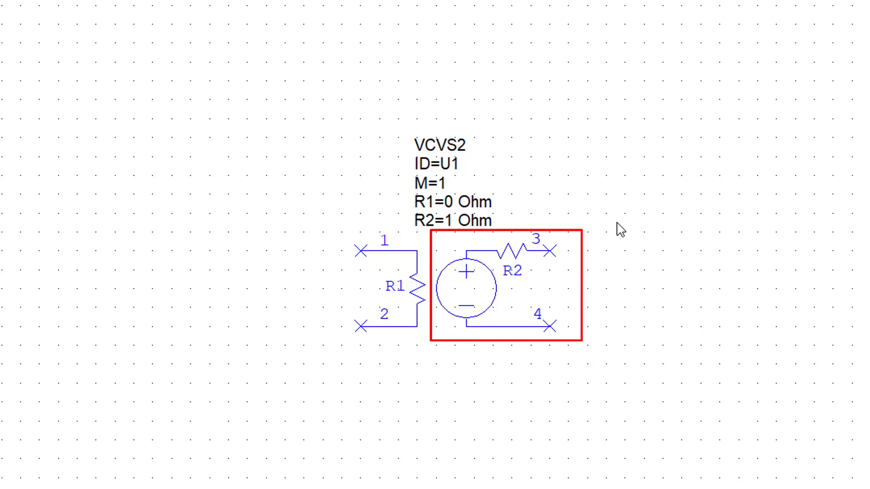
Change the VCVS2 output resistance R2 from 1 to 0 Ohm.
{"action": "left_click", "coordinate": [617, 223]}
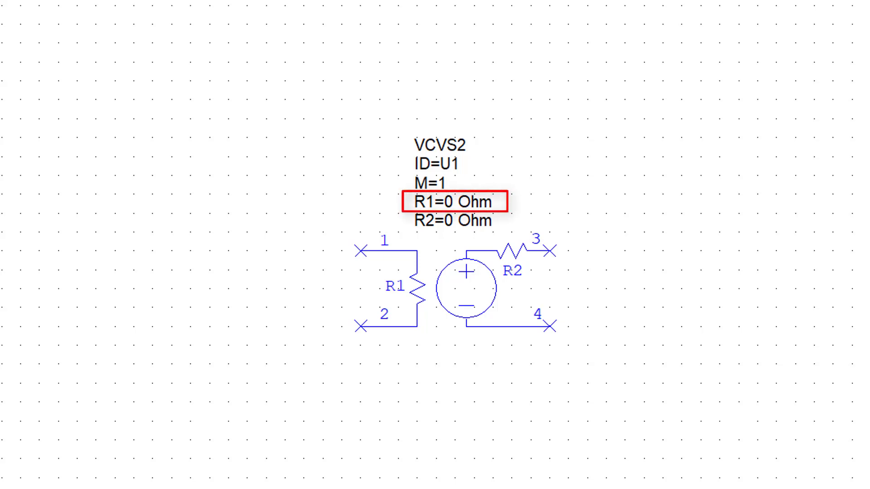
{"action": "double_click", "coordinate": [468, 297]}
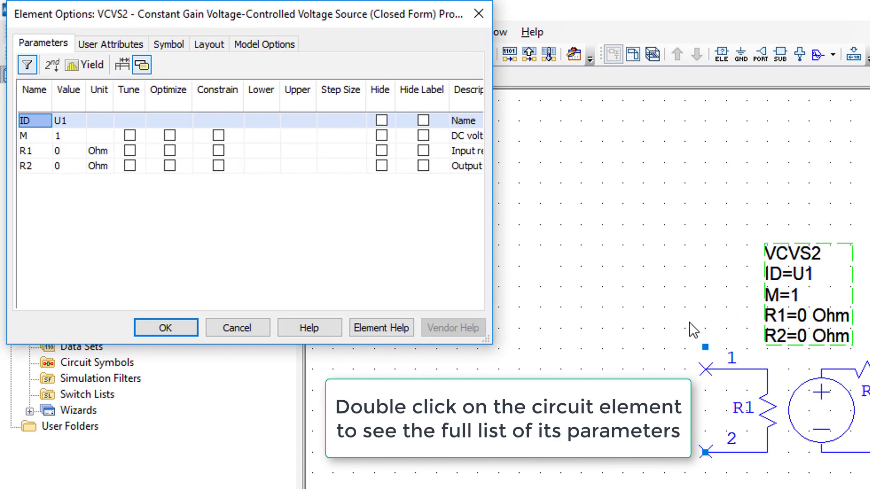
{"action": "left_click_drag", "start_coordinate": [524, 362], "coordinate": [807, 364]}
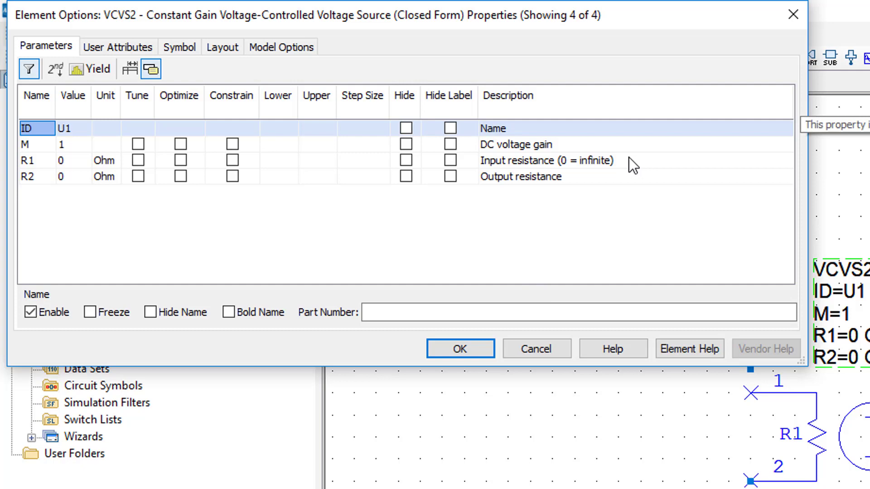
{"action": "left_click", "coordinate": [792, 15]}
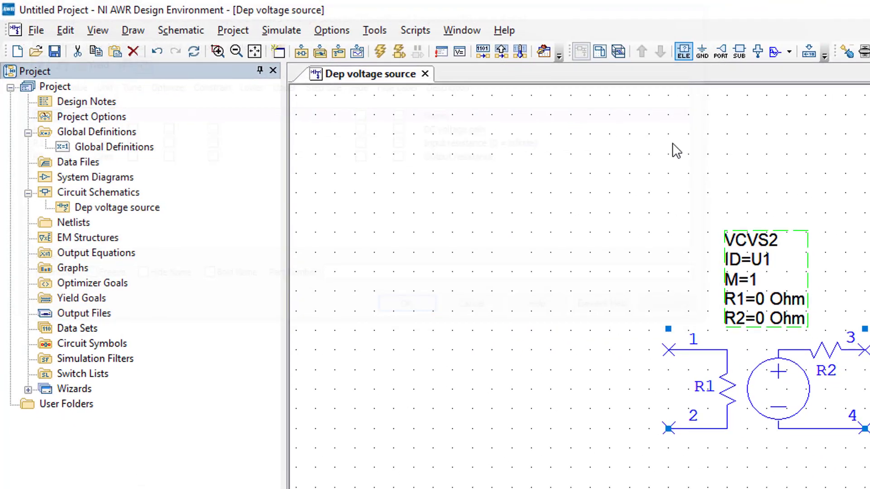
{"action": "left_click", "coordinate": [778, 400]}
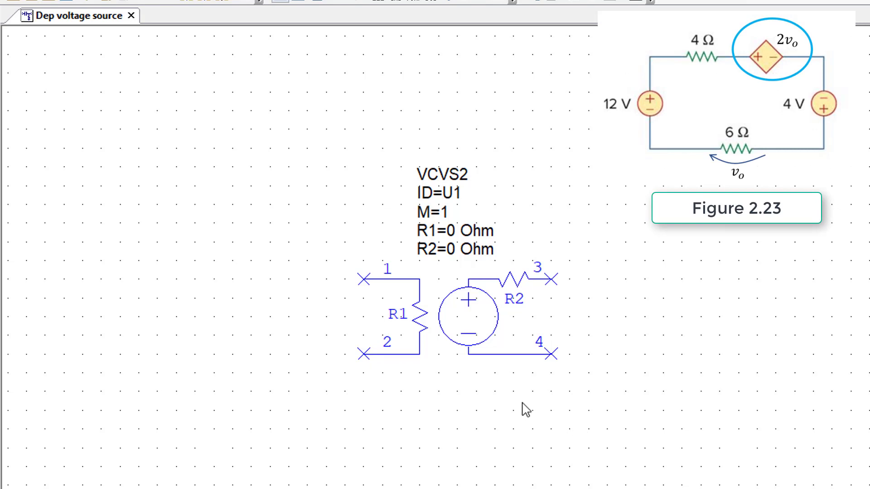
Rotate VCVS2 a quarter turn and move it up and to the right.
{"action": "right_click", "coordinate": [479, 332]}
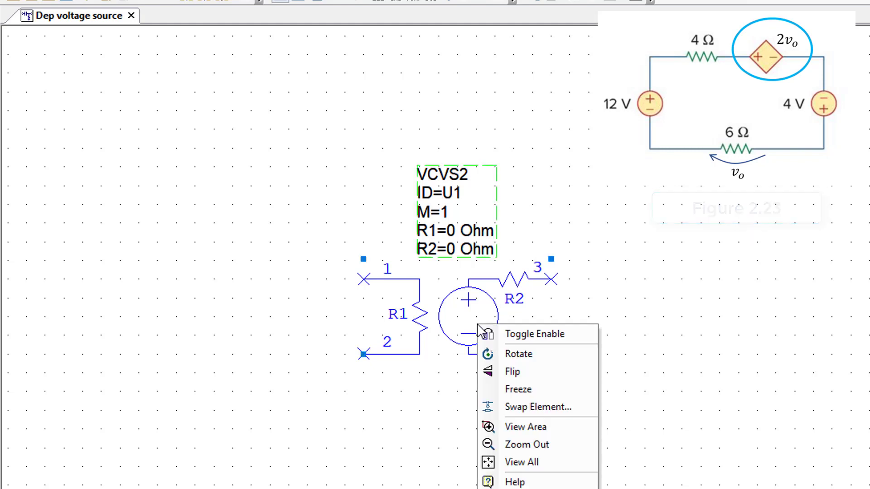
{"action": "left_click", "coordinate": [500, 354]}
{"action": "left_click", "coordinate": [498, 345]}
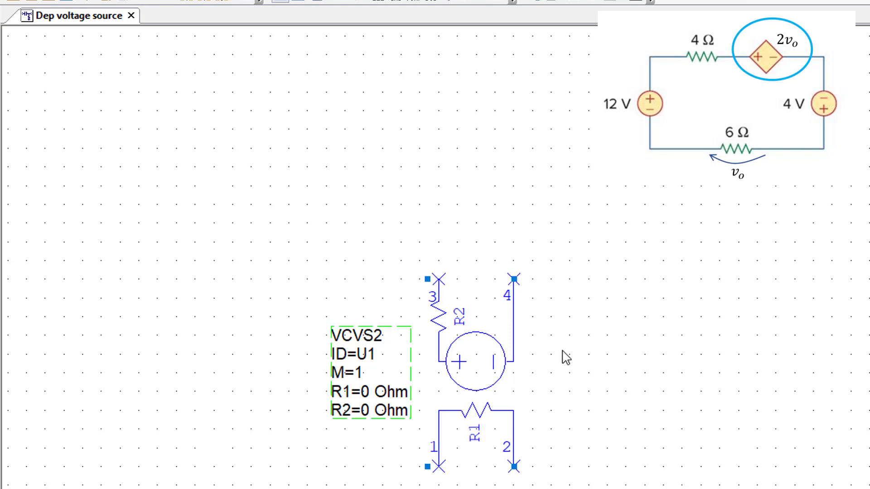
{"action": "left_click_drag", "start_coordinate": [499, 355], "coordinate": [575, 278]}
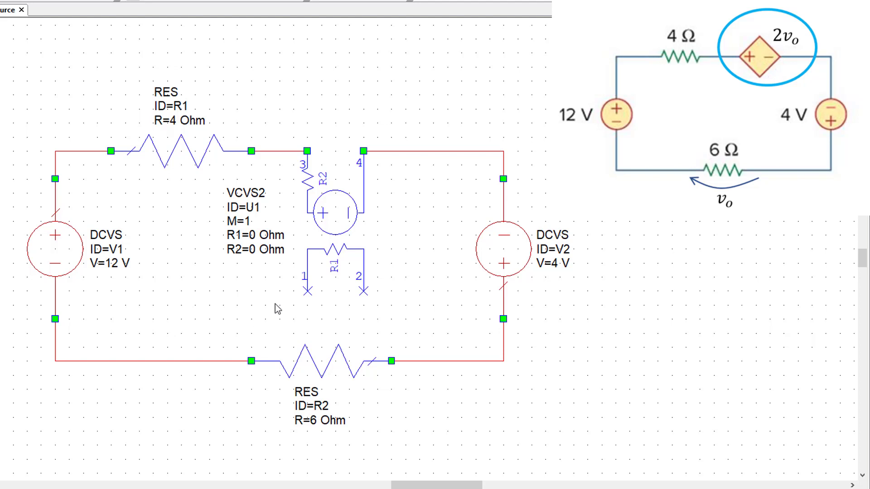
Wire VCVS2 control pins 1 and 2 to the left and right nodes of the 6 Ω resistor.
{"action": "left_click", "coordinate": [307, 291]}
{"action": "left_click", "coordinate": [251, 361]}
{"action": "left_click", "coordinate": [363, 291]}
{"action": "left_click", "coordinate": [391, 361]}
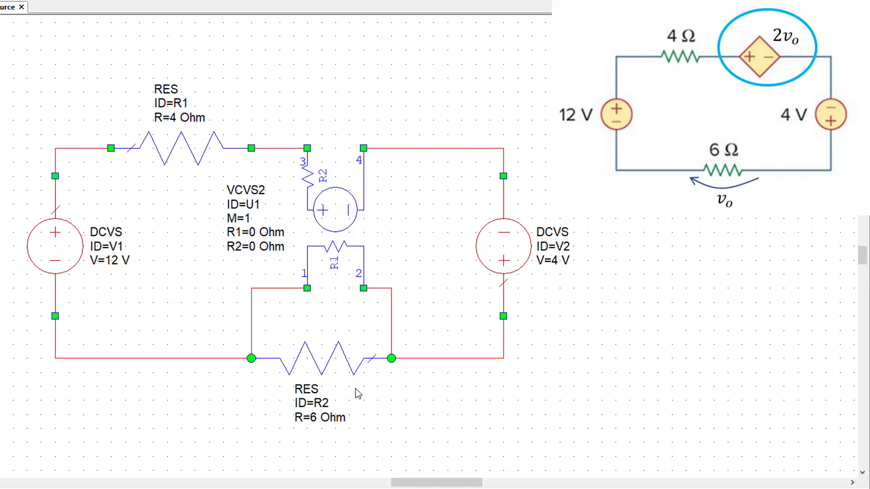
Set the VCVS2 gain M to 2 and add DCIA and DCVA_N annotations to the schematic.
{"action": "double_click", "coordinate": [249, 219]}
{"action": "type", "text": "2"}
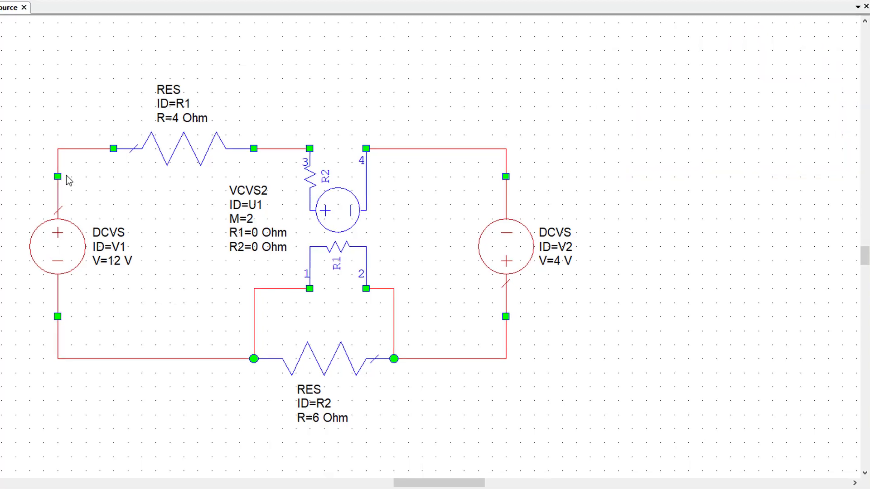
{"action": "right_click", "coordinate": [99, 151]}
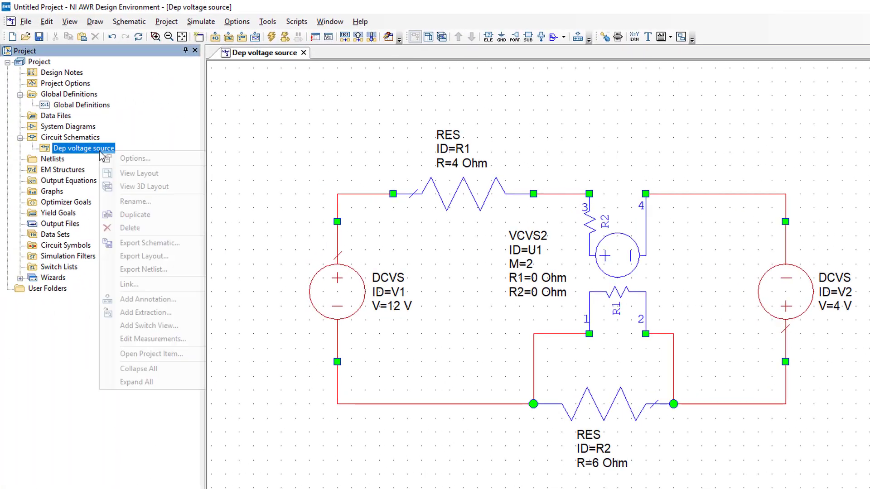
{"action": "left_click", "coordinate": [148, 299]}
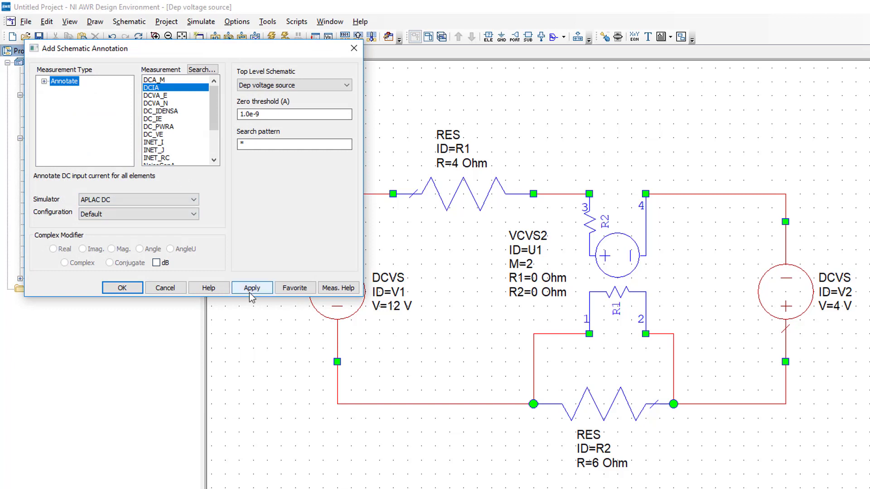
{"action": "left_click", "coordinate": [249, 292]}
{"action": "left_click", "coordinate": [155, 104]}
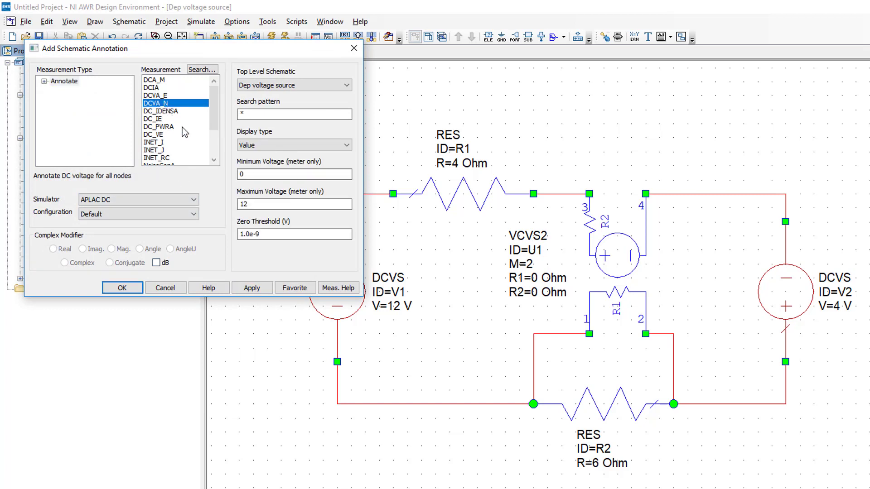
{"action": "left_click", "coordinate": [259, 289]}
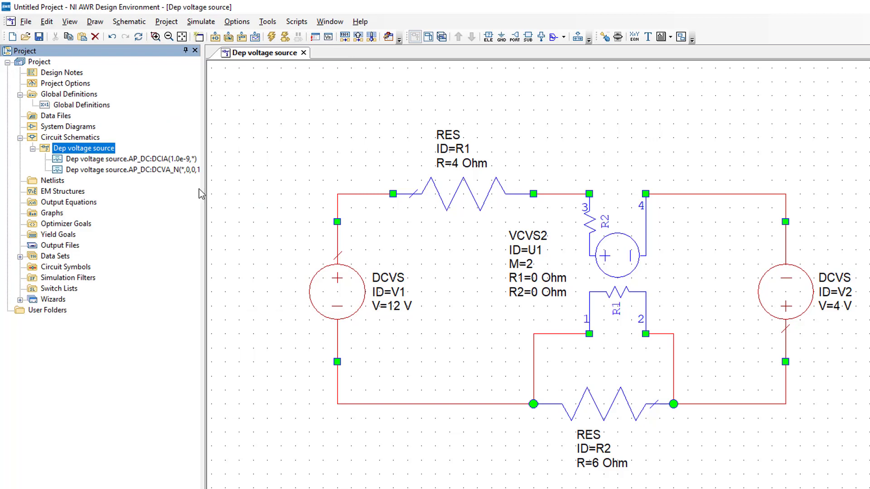
Change the current units in the project's Global Units options.
{"action": "double_click", "coordinate": [83, 86]}
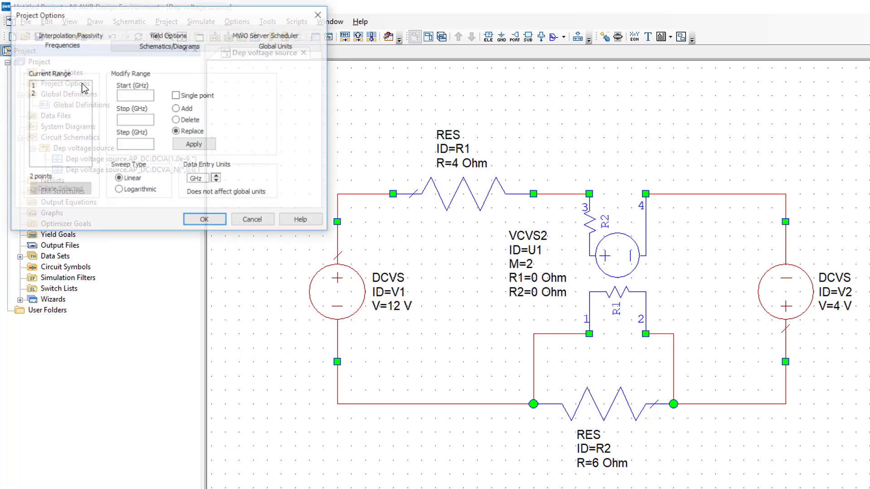
{"action": "left_click", "coordinate": [276, 44]}
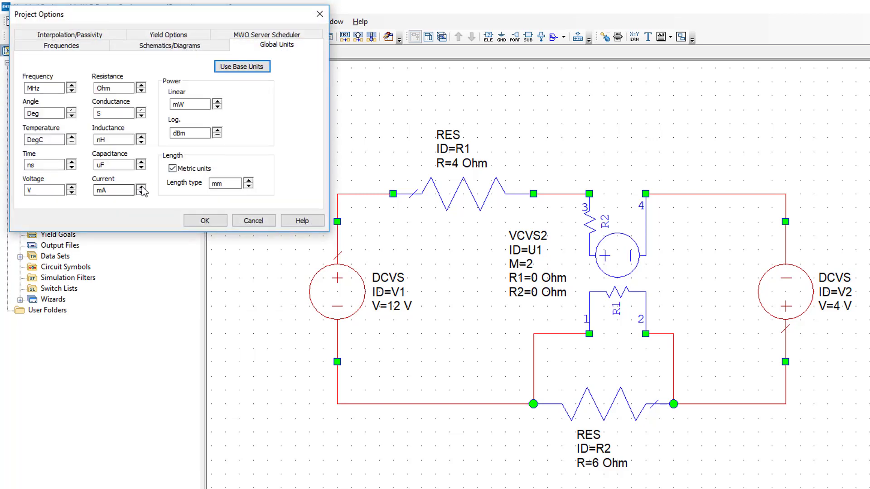
{"action": "left_click", "coordinate": [205, 220]}
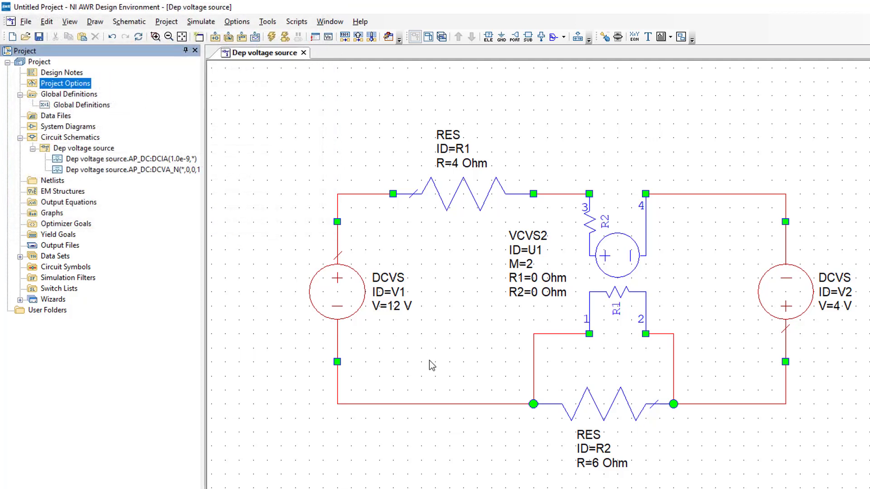
Place a ground at the bottom-left corner of the loop below the 12 V source.
{"action": "left_click", "coordinate": [485, 431]}
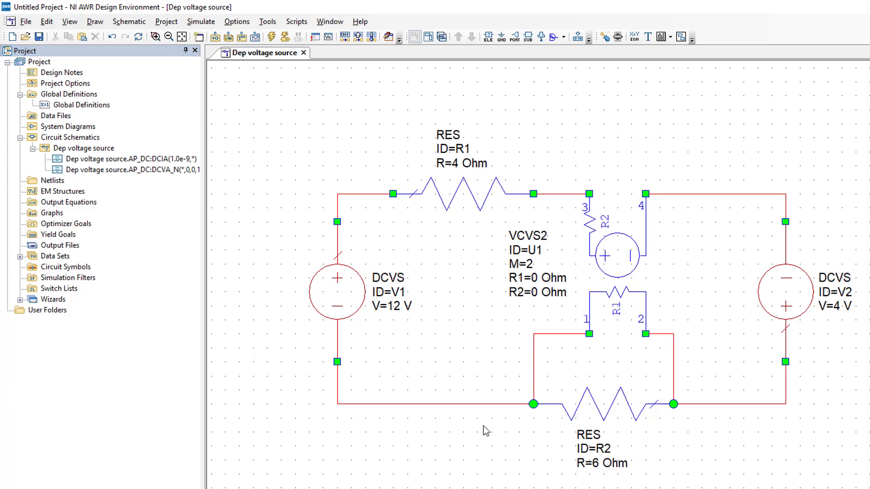
{"action": "key", "text": "ctrl+g"}
{"action": "left_click", "coordinate": [340, 410]}
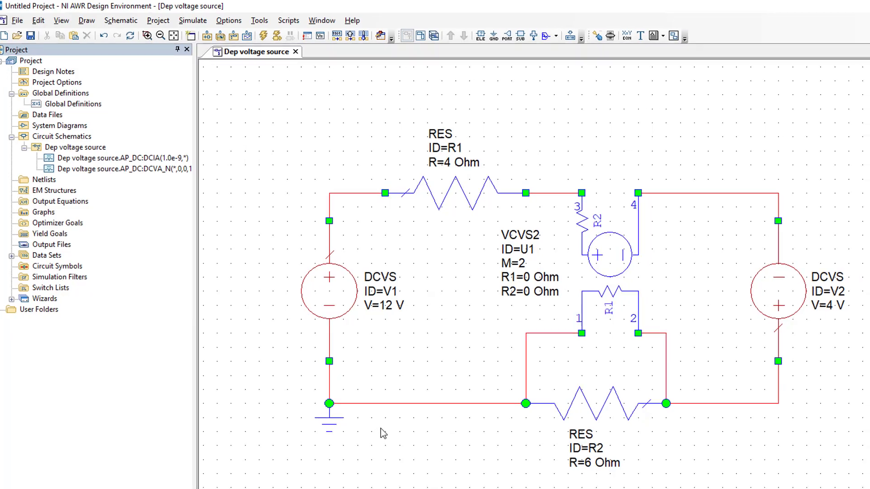
Run the DC simulation to annotate the 8 A loop current and node voltages.
{"action": "left_click", "coordinate": [265, 37]}
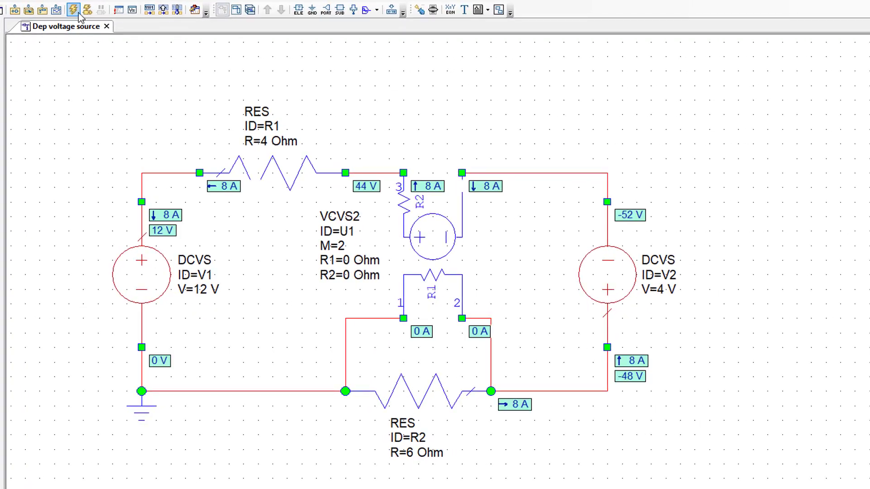